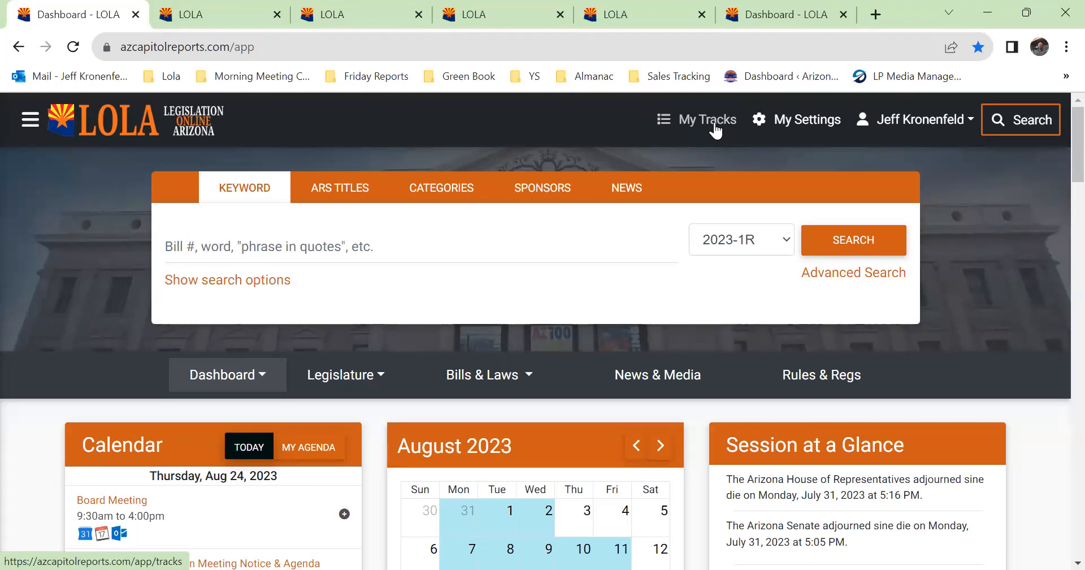
# - Open the tracking list "1.27.23 Test list" from the saved tracks and generate a report from it
pyautogui.click(715, 126)
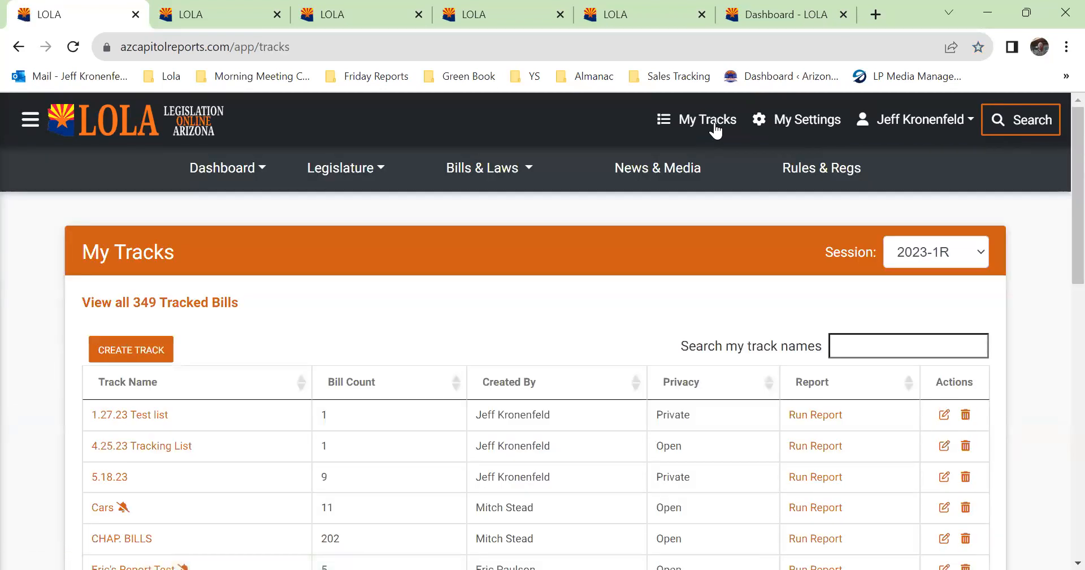
pyautogui.scroll(-5, 177, 474)
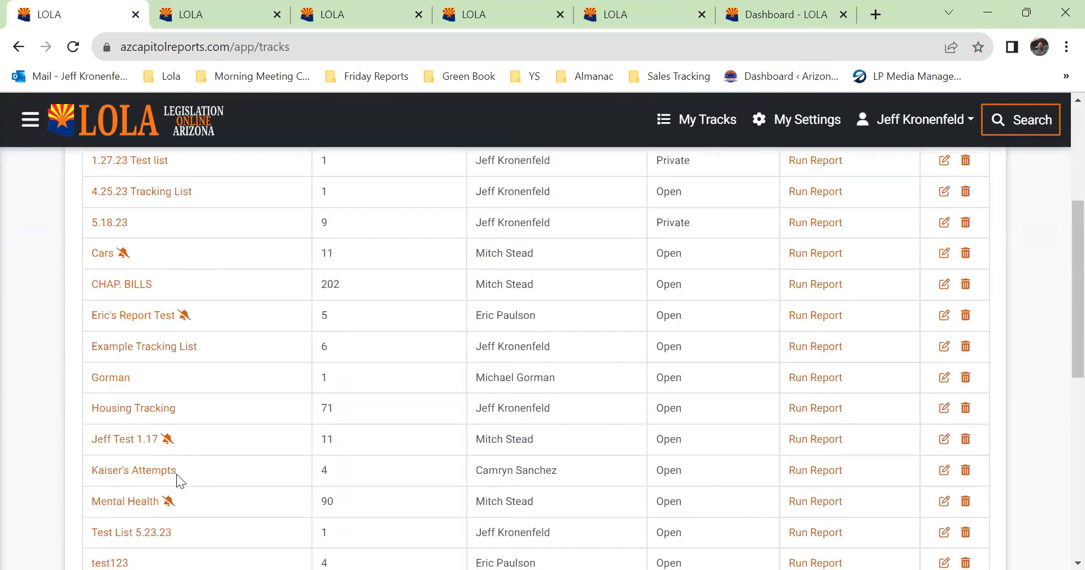
pyautogui.scroll(5, 176, 474)
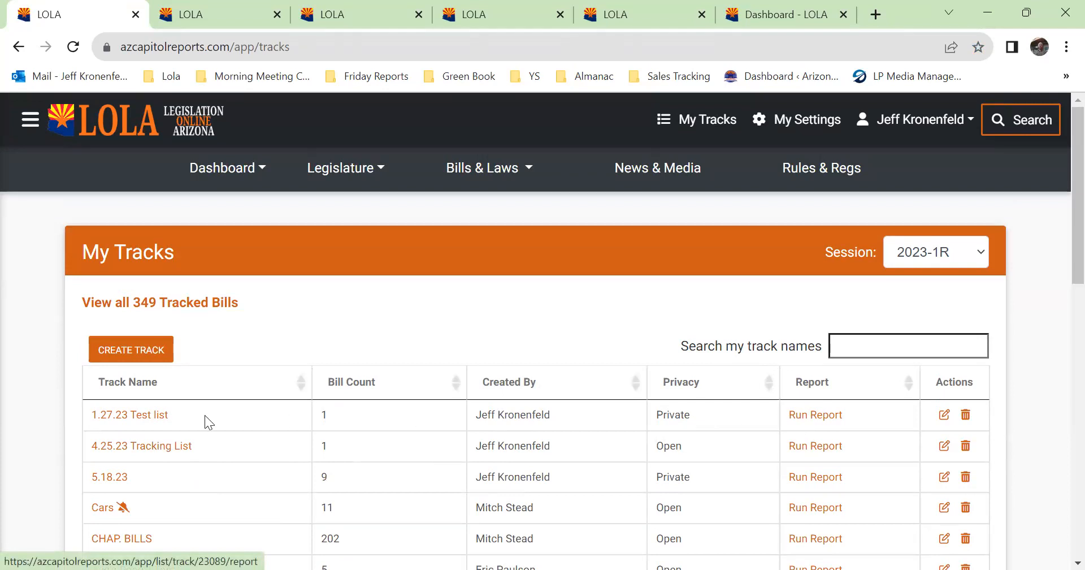
pyautogui.click(138, 416)
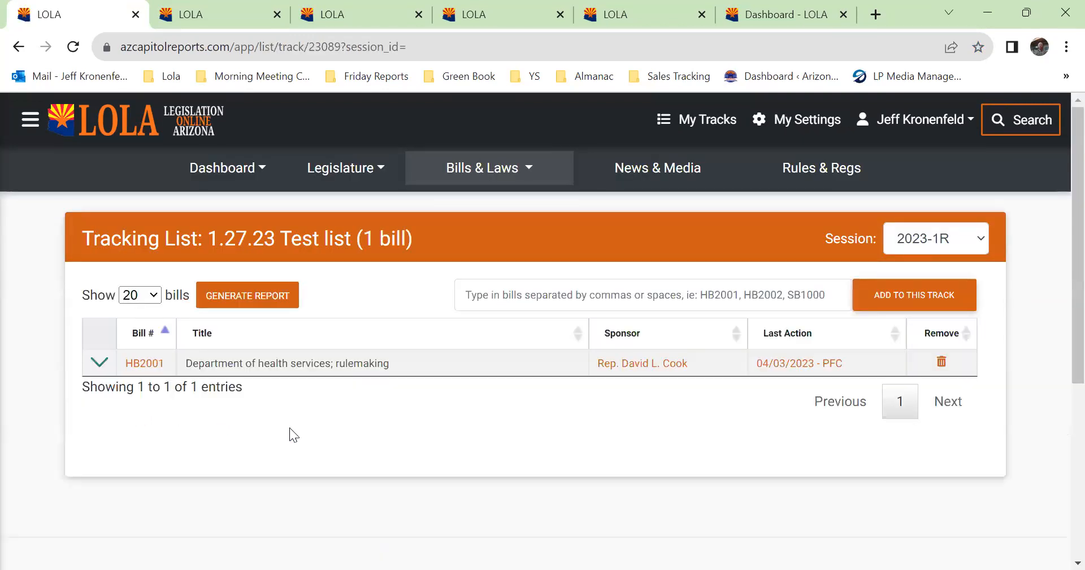
pyautogui.click(264, 300)
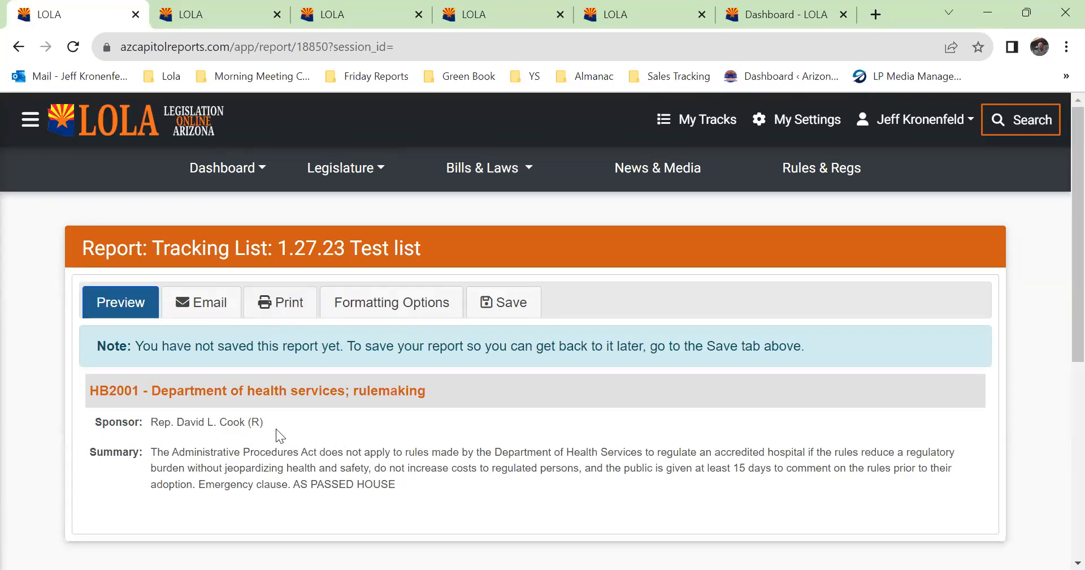
pyautogui.scroll(-2, 282, 430)
pyautogui.scroll(2, 226, 418)
# - Search the 2023-1R session for the keyword 2001 and generate a report from the search results
pyautogui.click(1004, 128)
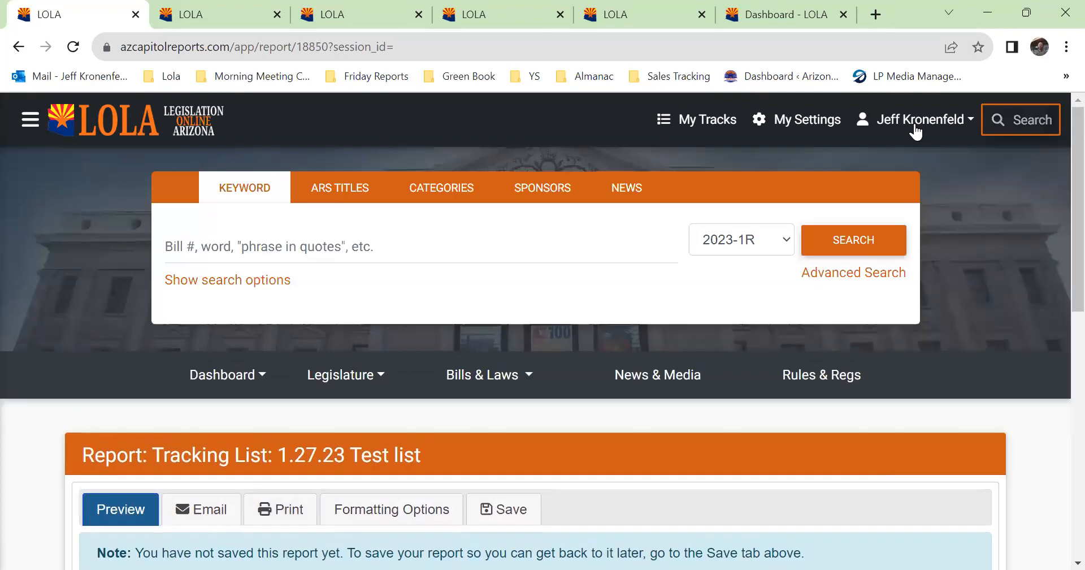
pyautogui.click(281, 253)
pyautogui.write('2001')
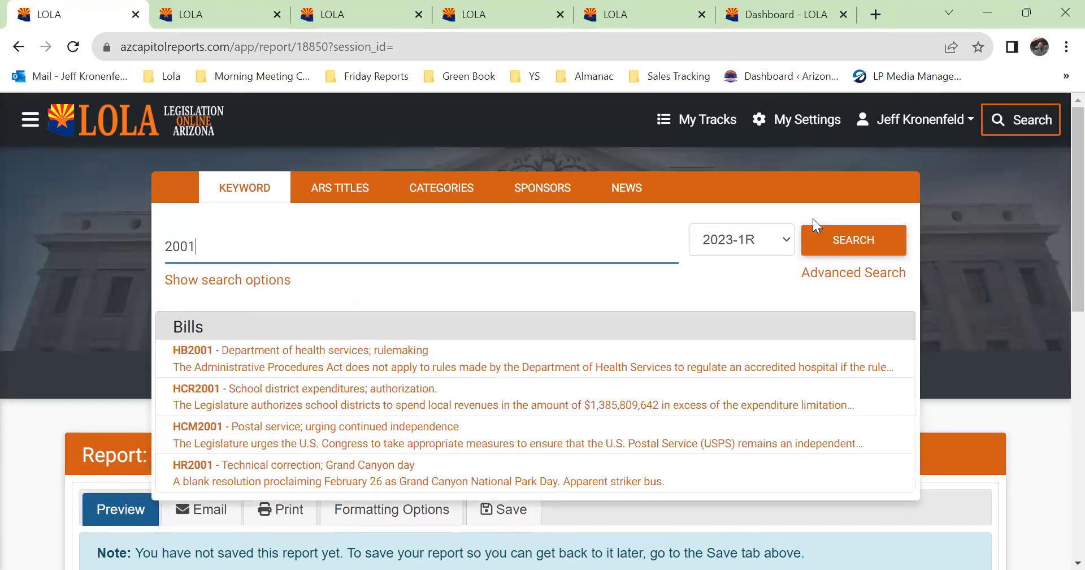
pyautogui.click(837, 249)
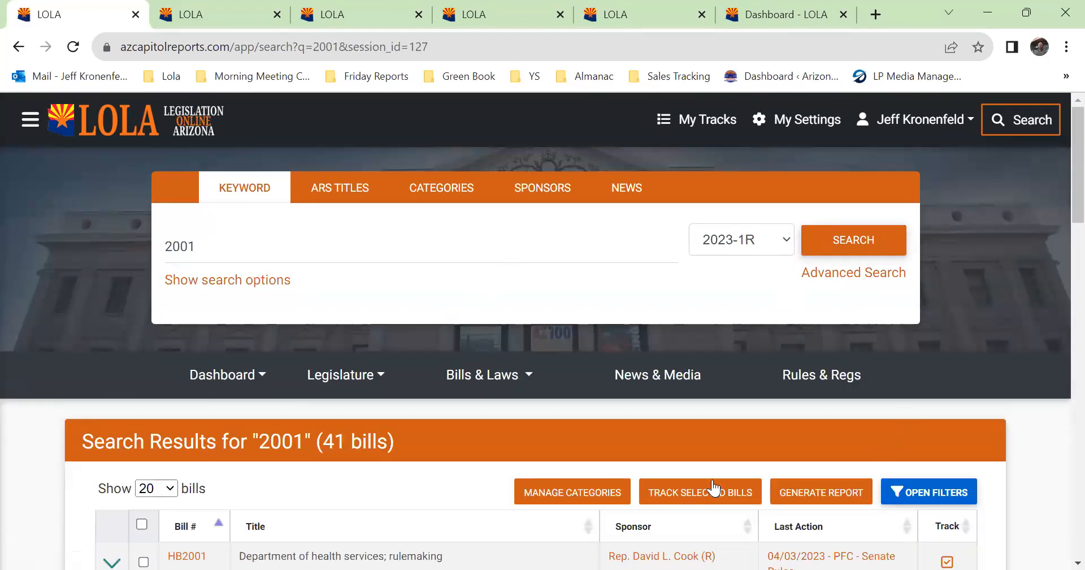
pyautogui.click(842, 500)
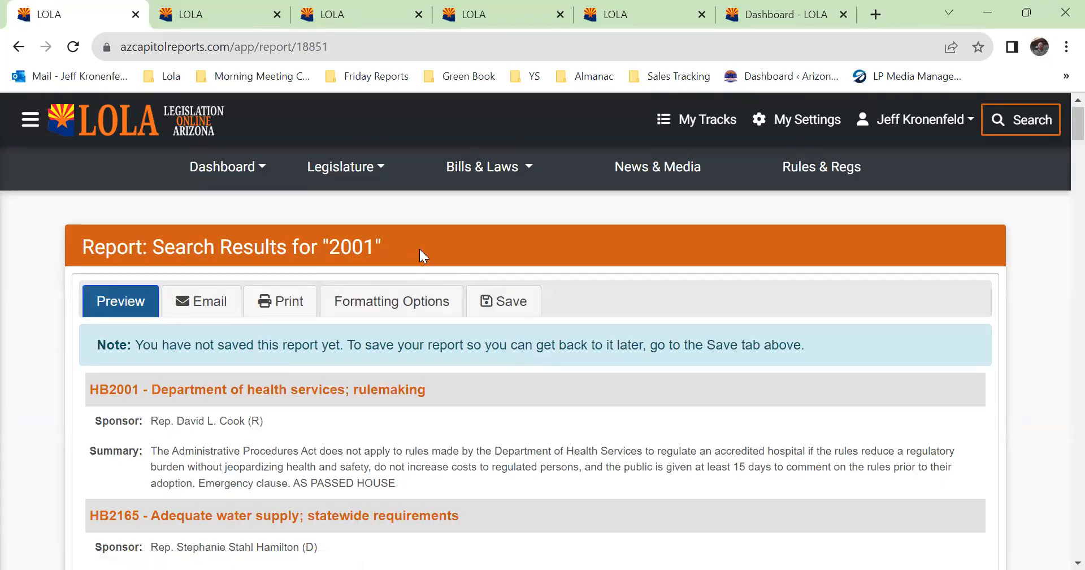
# - Open the save options of the 2001 search report and examine its title field and download formats
pyautogui.scroll(-1, 419, 249)
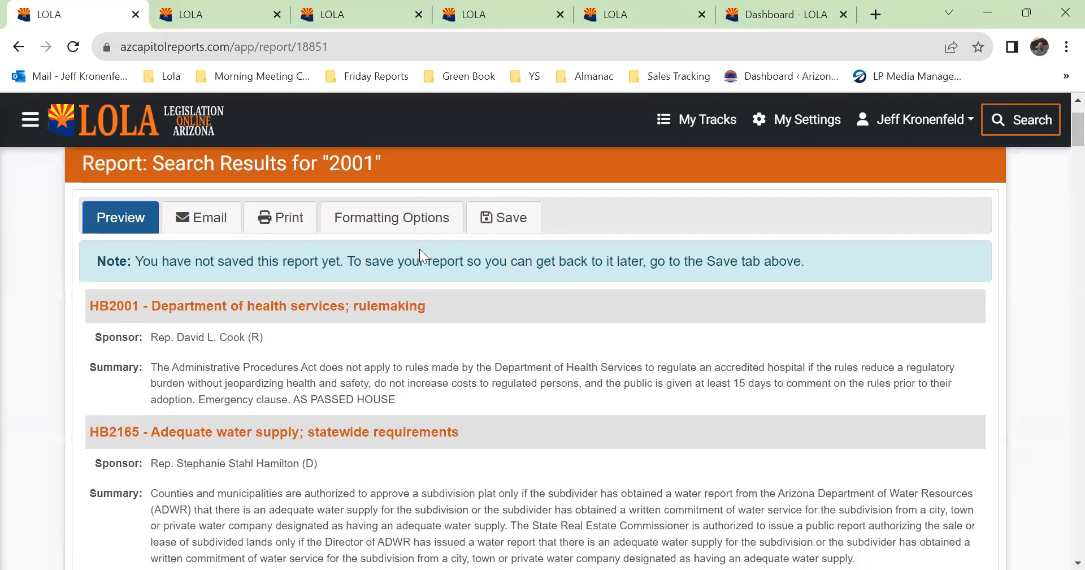
pyautogui.click(499, 232)
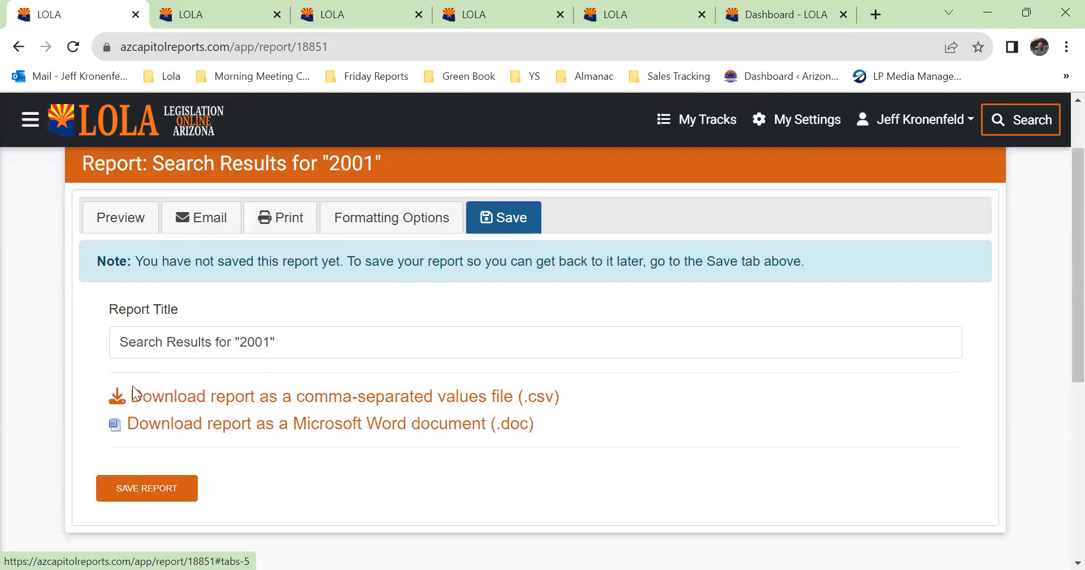
pyautogui.click(213, 341)
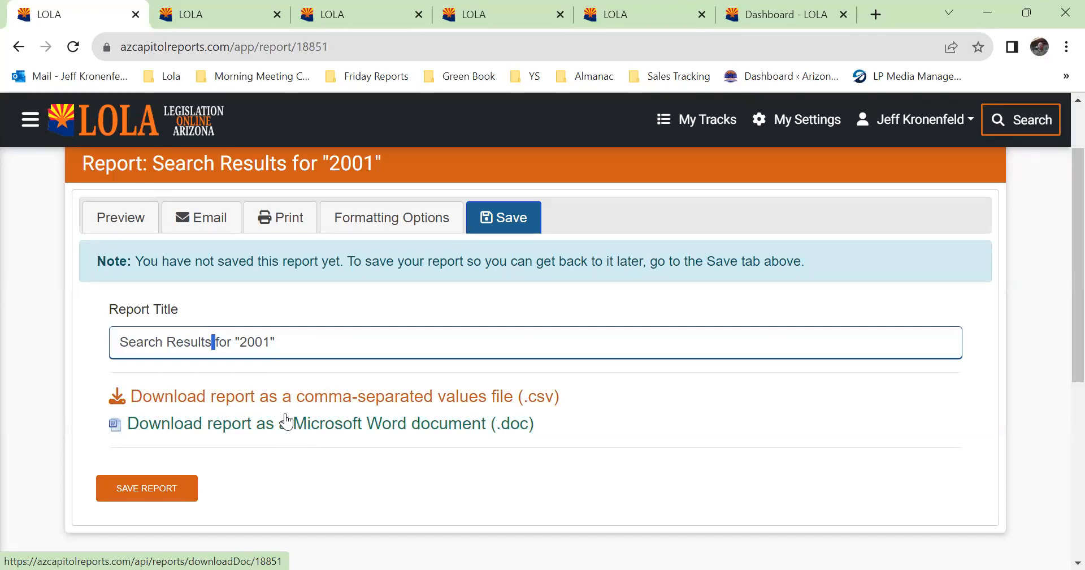
# - Return to the dashboard, view all saved reports, and open the report titled Search Results for "2001"
pyautogui.click(180, 120)
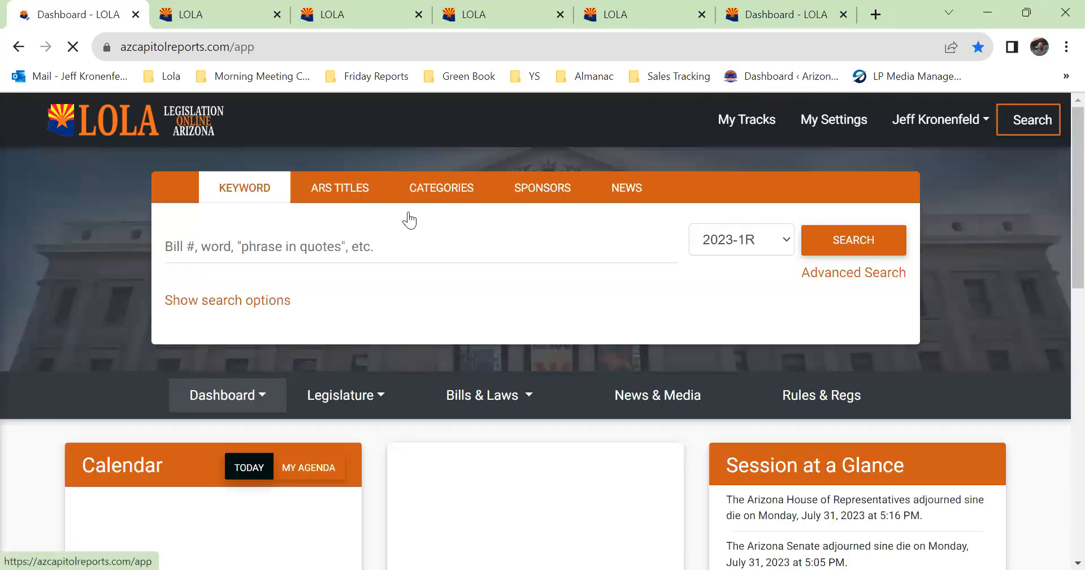
pyautogui.scroll(-15, 600, 291)
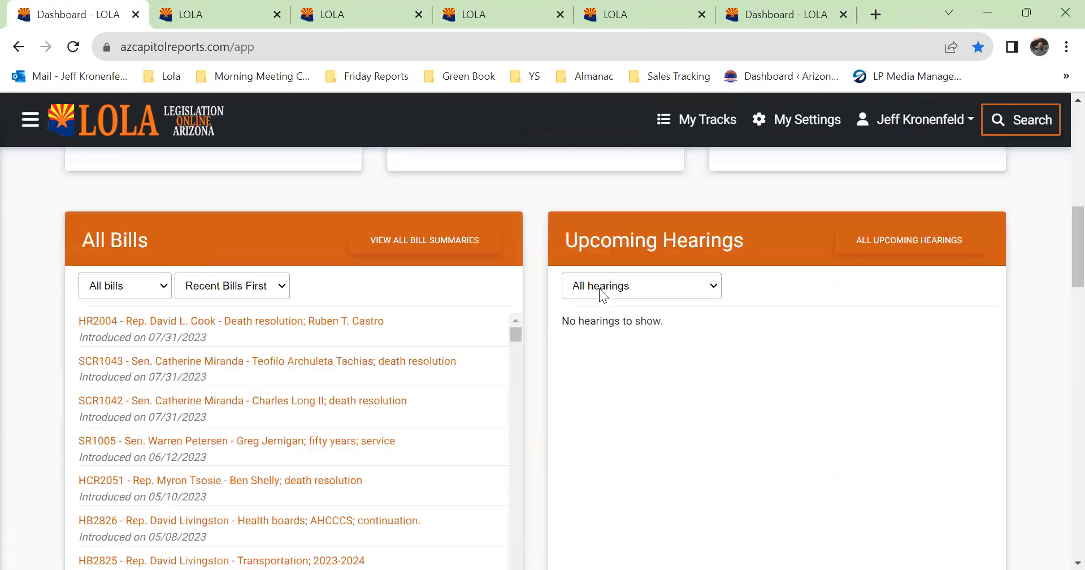
pyautogui.scroll(-1, 599, 288)
pyautogui.scroll(3, 599, 288)
pyautogui.scroll(-10, 599, 288)
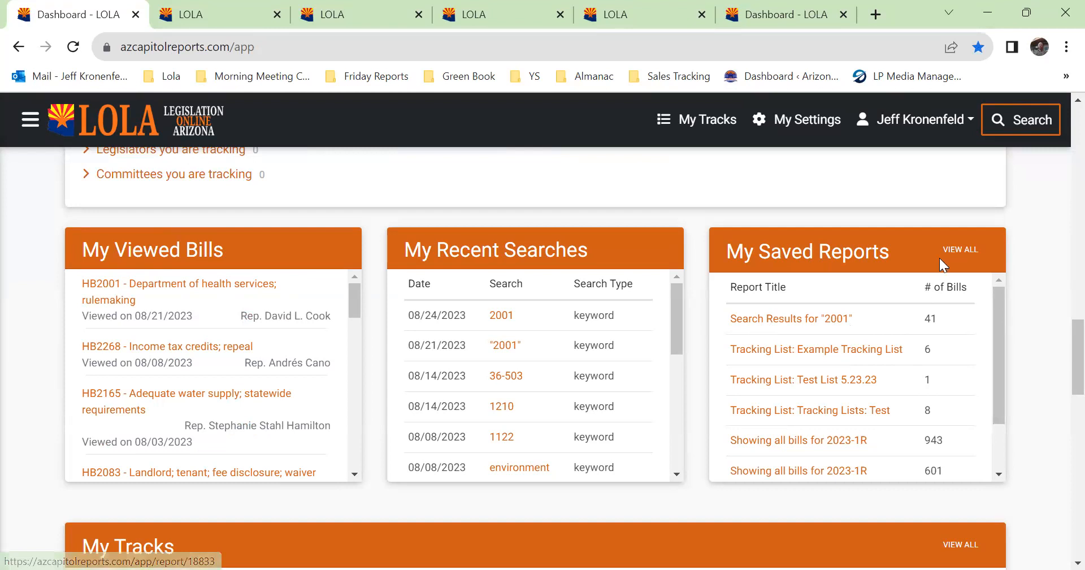
pyautogui.click(953, 251)
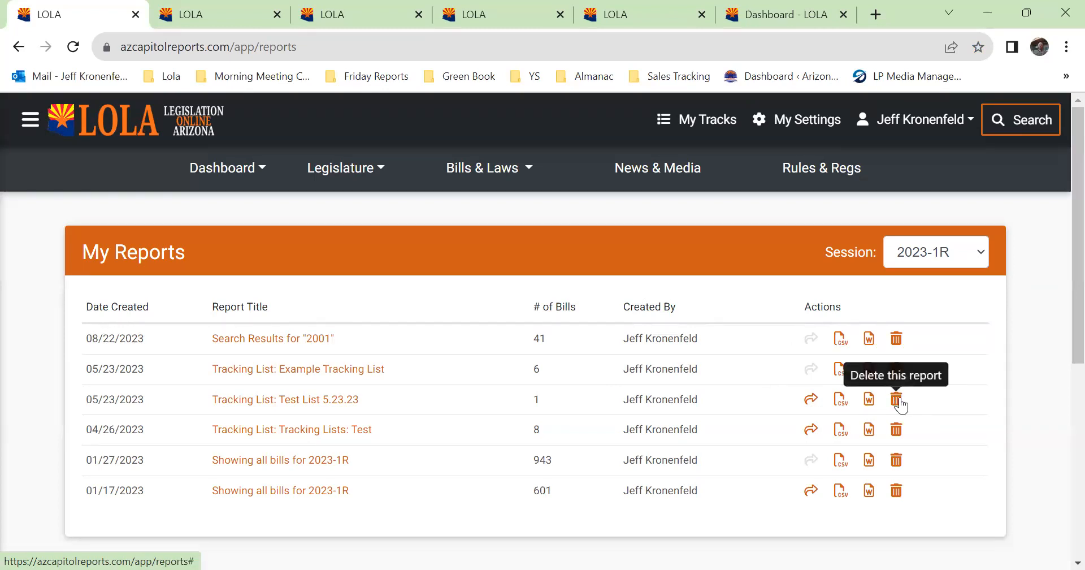
pyautogui.click(278, 342)
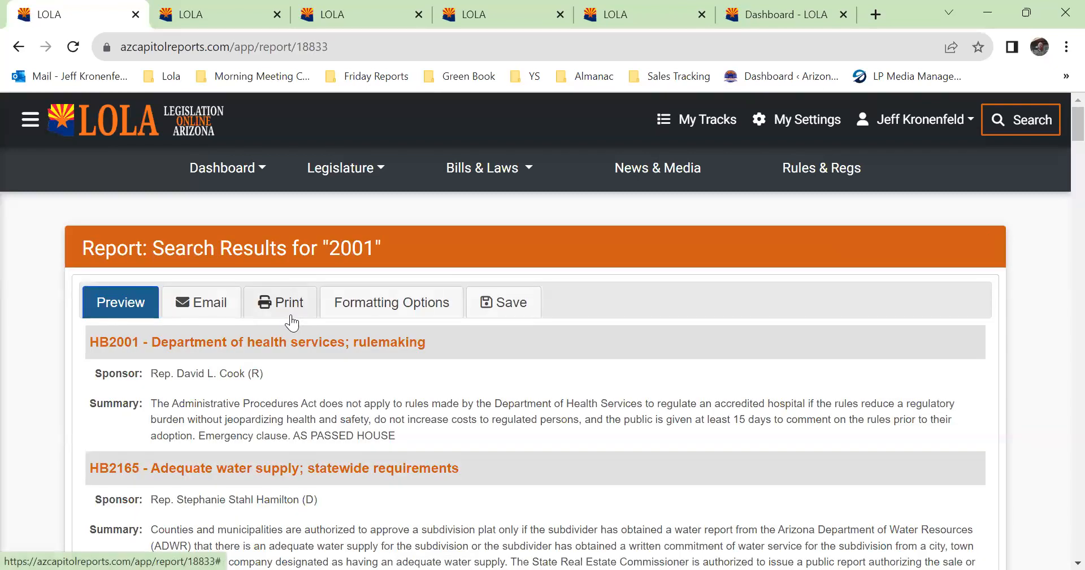
# - Open the report's formatting options and examine the available fields, sort order, grouping, logo and sharing settings
pyautogui.click(408, 303)
pyautogui.scroll(-2, 409, 336)
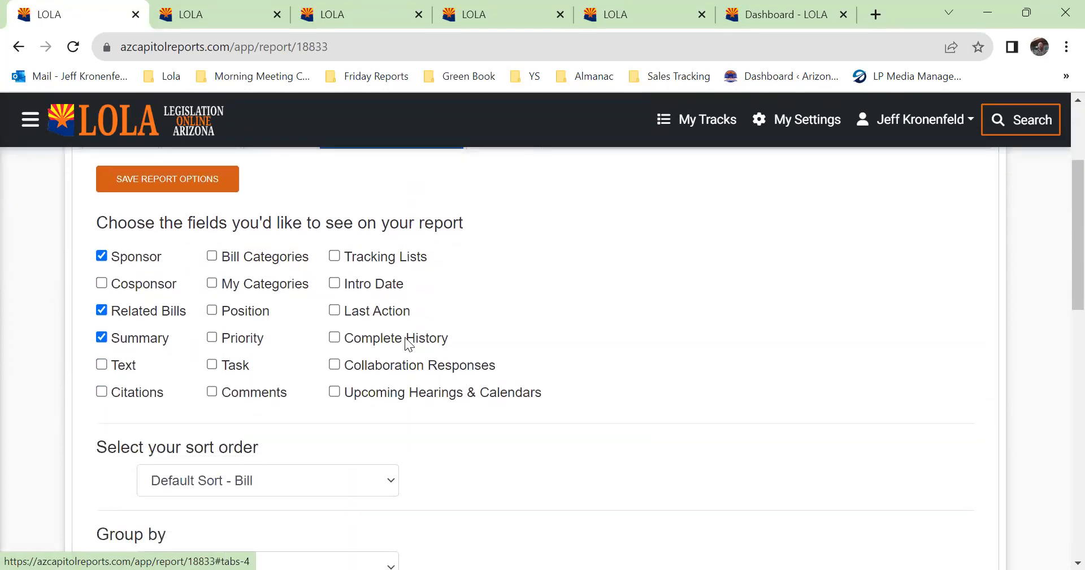
pyautogui.scroll(-3, 409, 342)
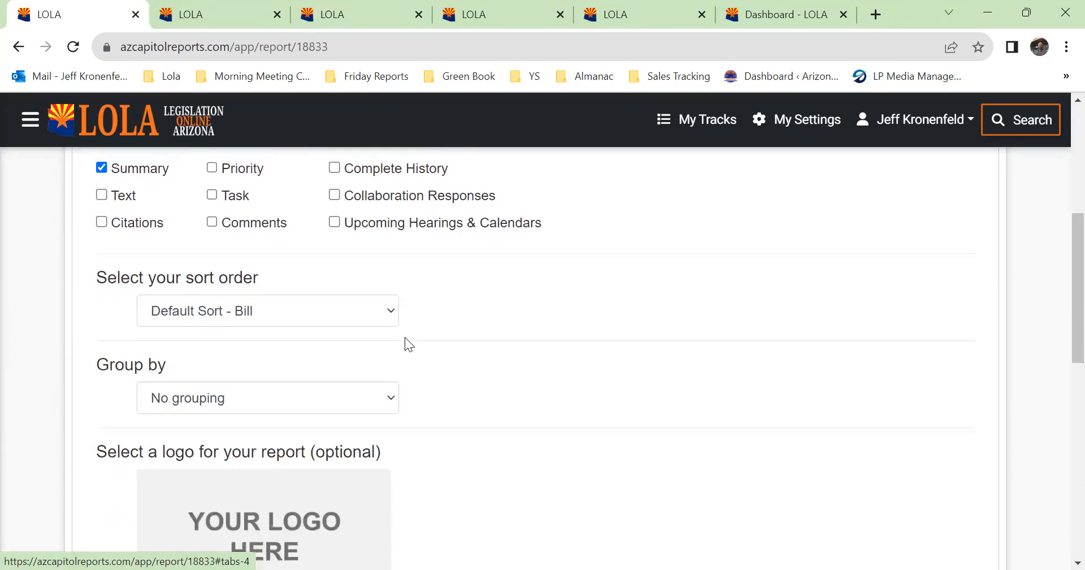
pyautogui.scroll(-6, 405, 337)
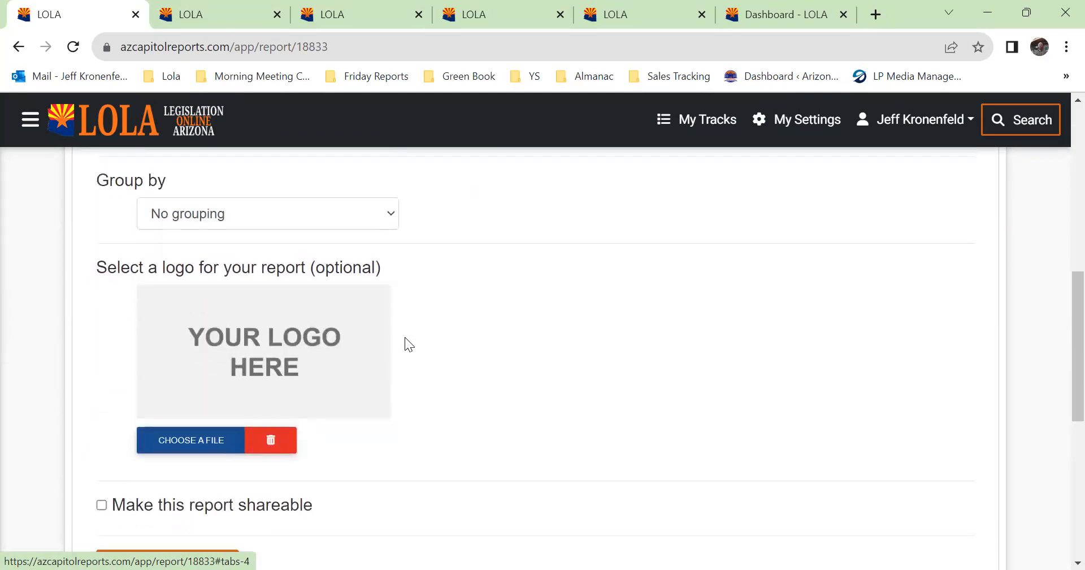
pyautogui.scroll(3, 317, 379)
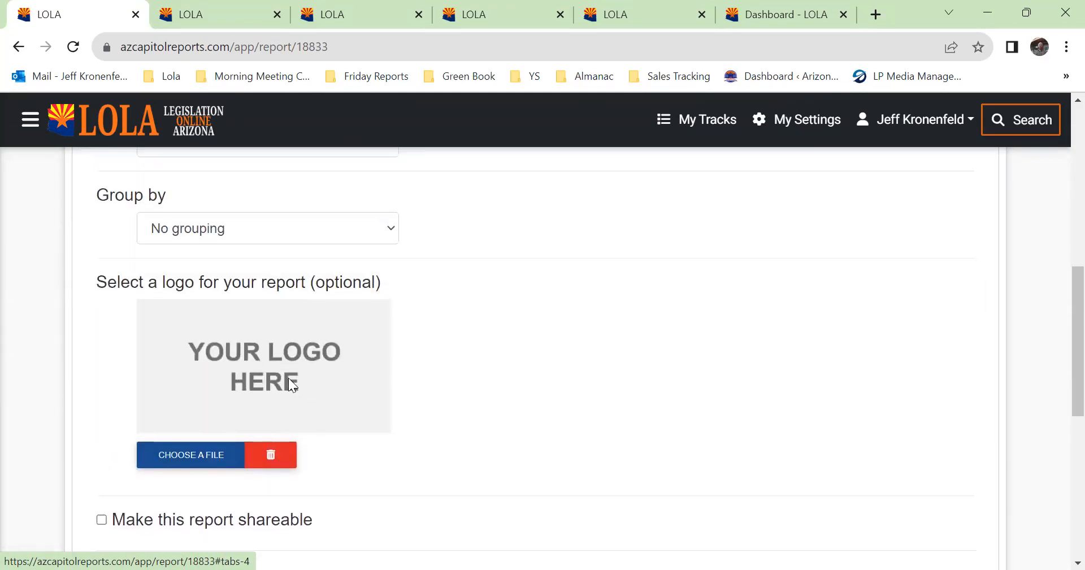
pyautogui.scroll(2, 293, 385)
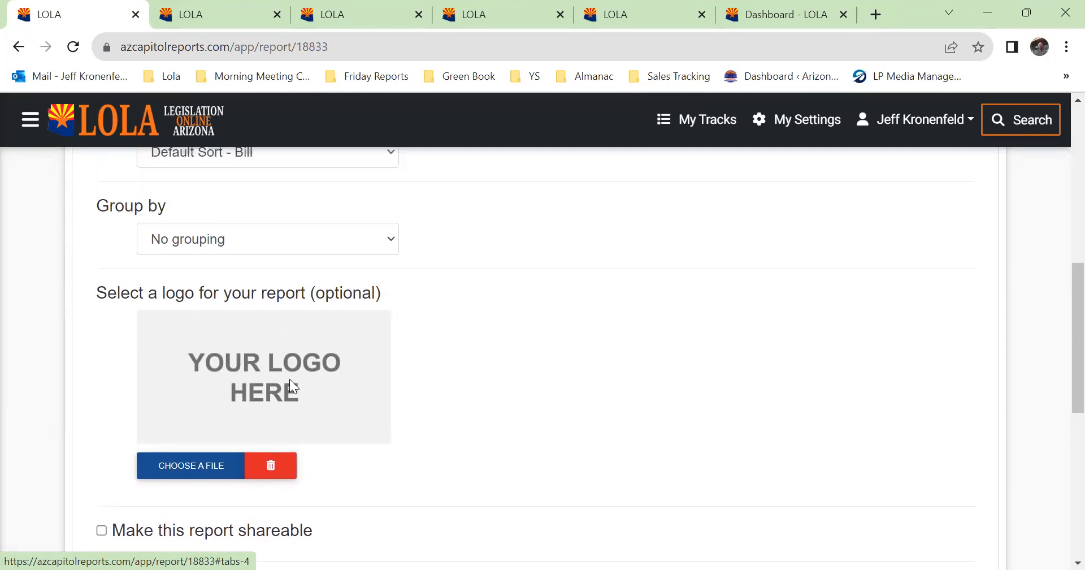
pyautogui.scroll(3, 291, 386)
pyautogui.scroll(3, 291, 384)
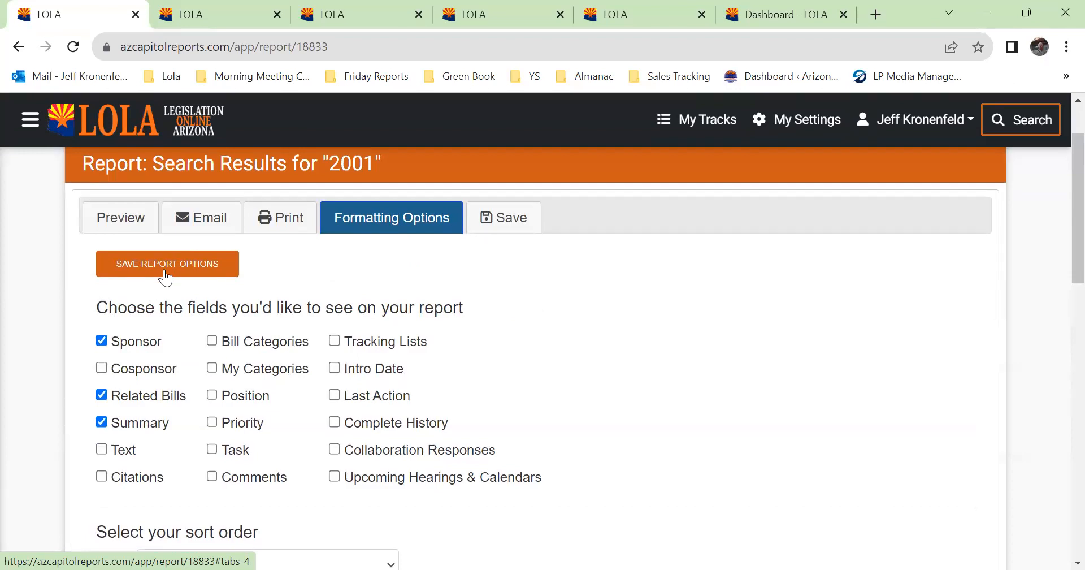
# - Try adding the My Categories field to the report, remove it again, and exclude the Related Bills field
pyautogui.scroll(-2, 165, 277)
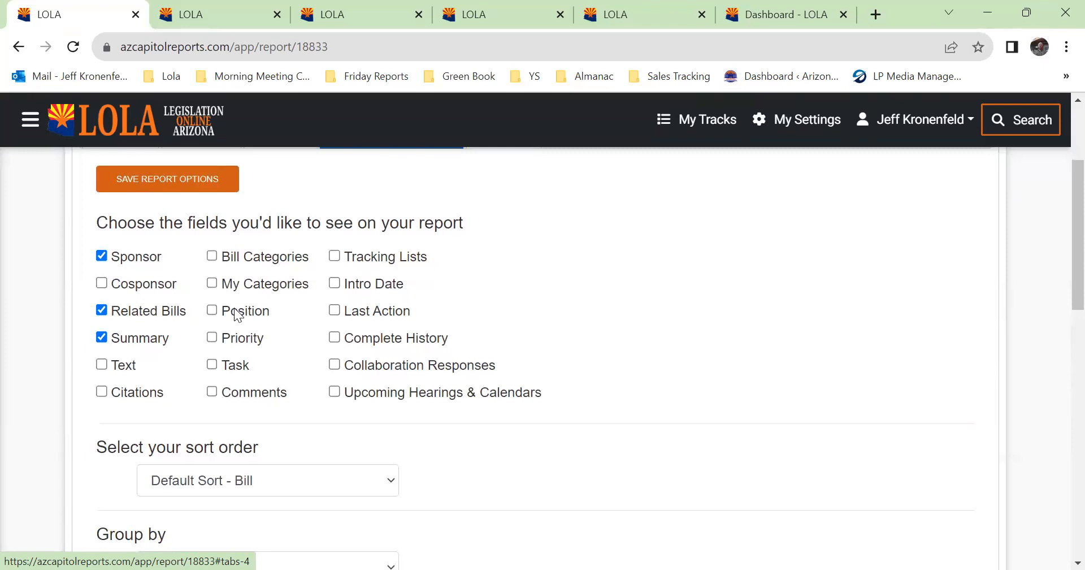
pyautogui.click(213, 284)
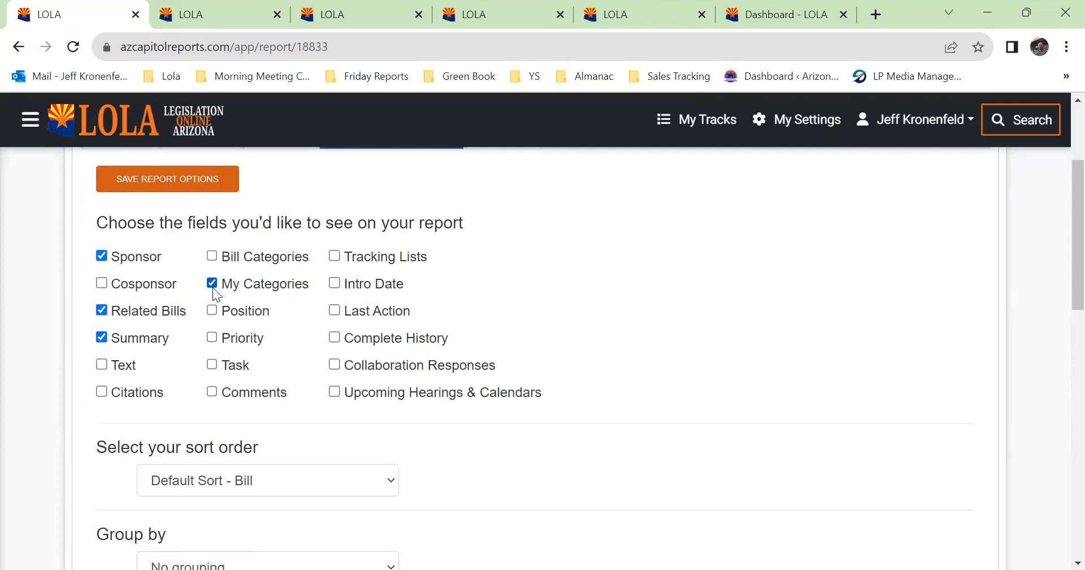
pyautogui.click(213, 287)
pyautogui.scroll(-1, 288, 361)
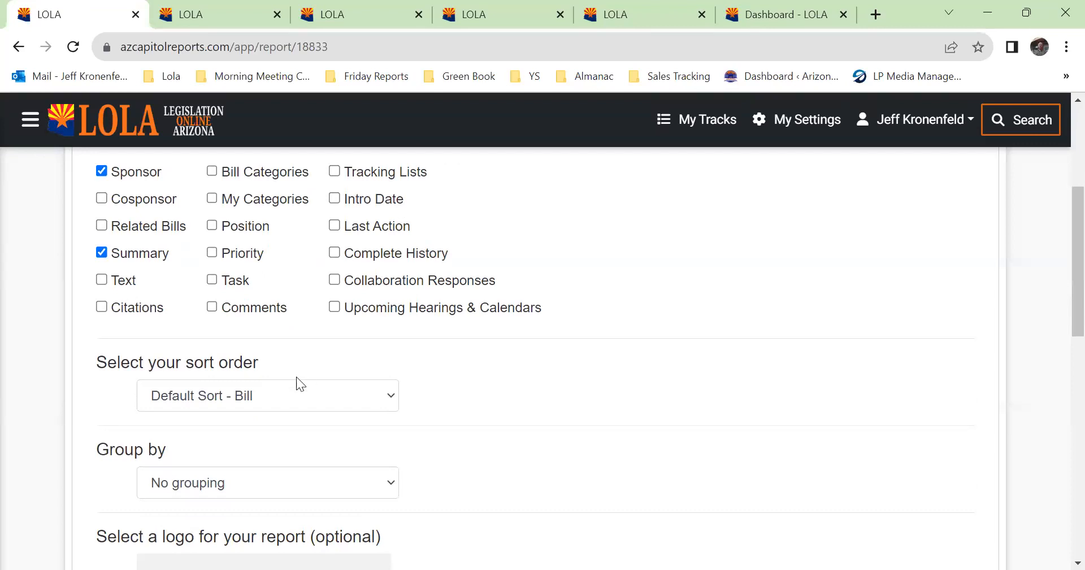
# - Examine the available sort orders and grouping choices for the report without choosing a different one
pyautogui.click(292, 400)
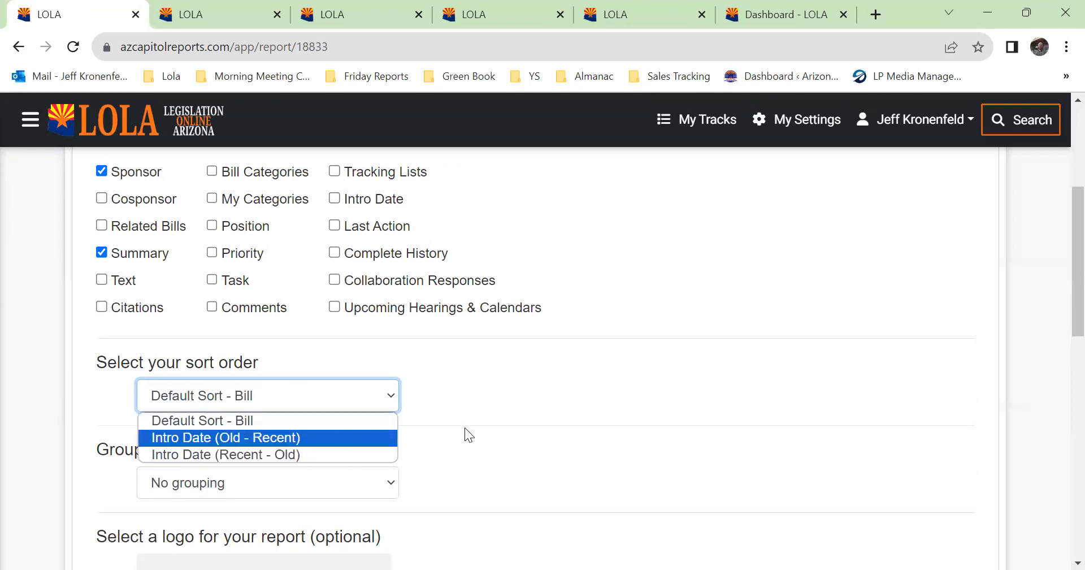
pyautogui.scroll(-1, 348, 421)
pyautogui.click(377, 400)
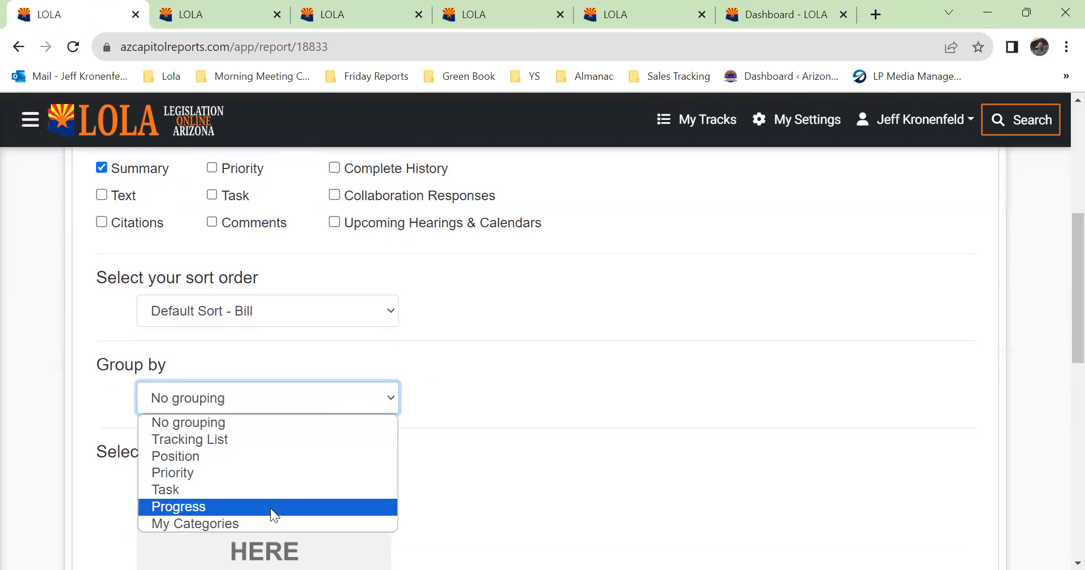
pyautogui.scroll(-1, 442, 443)
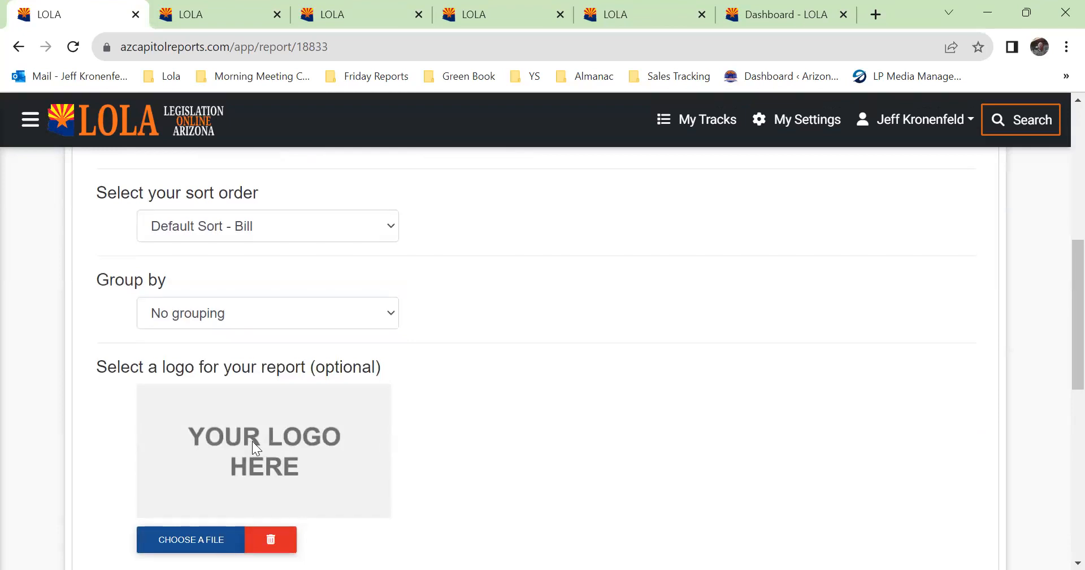
# - Make the report shareable through a link and save the report options
pyautogui.scroll(-1, 252, 441)
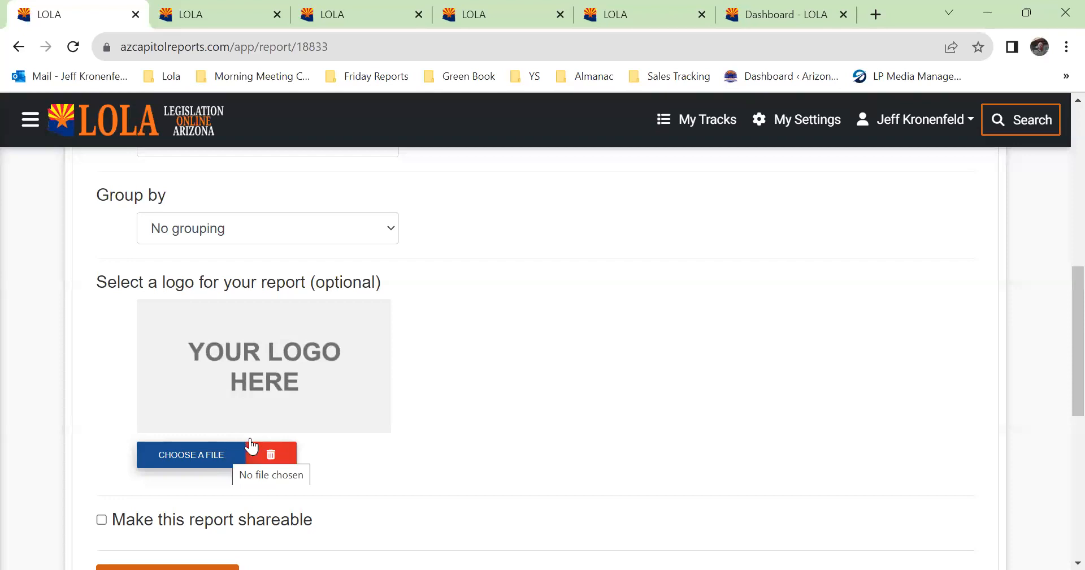
pyautogui.scroll(-3, 476, 351)
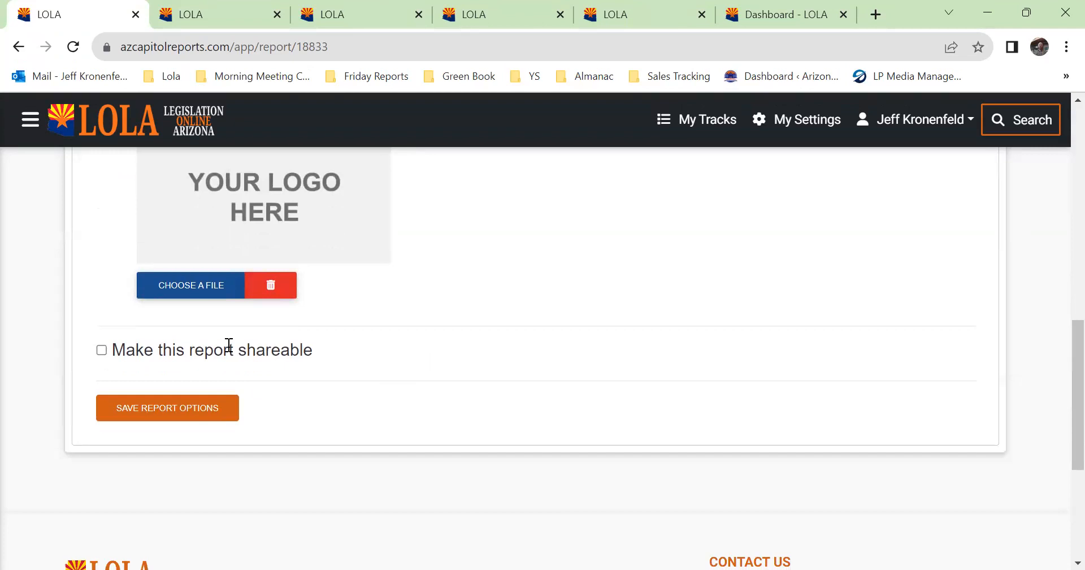
pyautogui.click(102, 351)
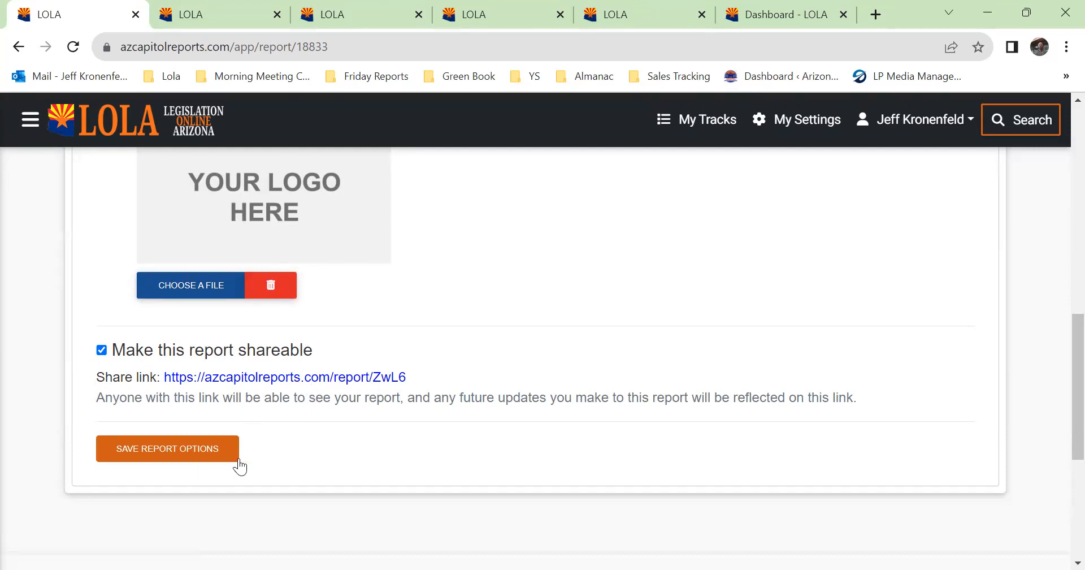
pyautogui.click(179, 453)
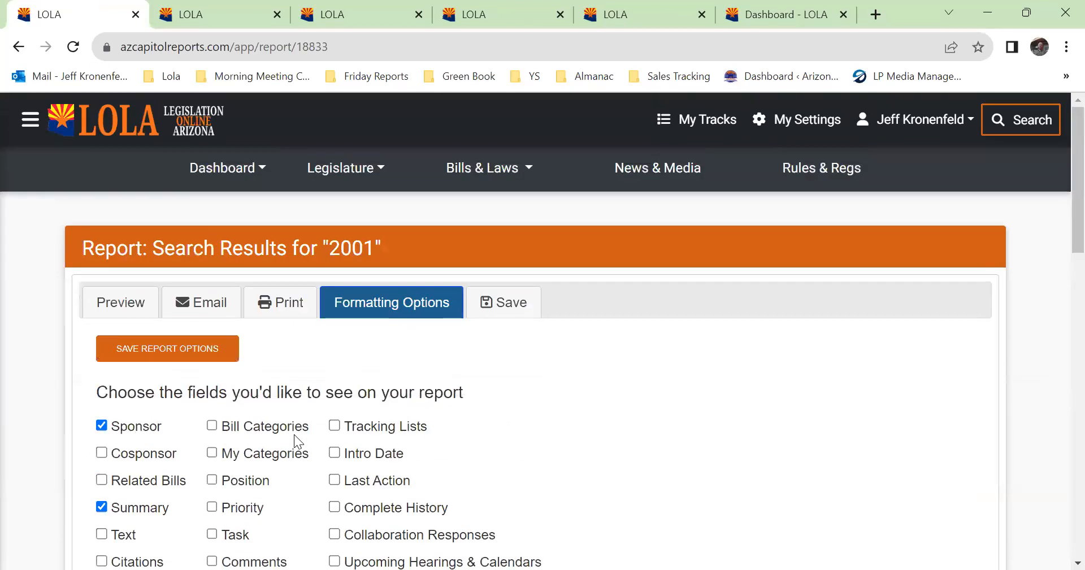
# - Open the report's email form, accepting to leave the formatting options without saving, and review its recipient, subject and message fields
pyautogui.click(229, 312)
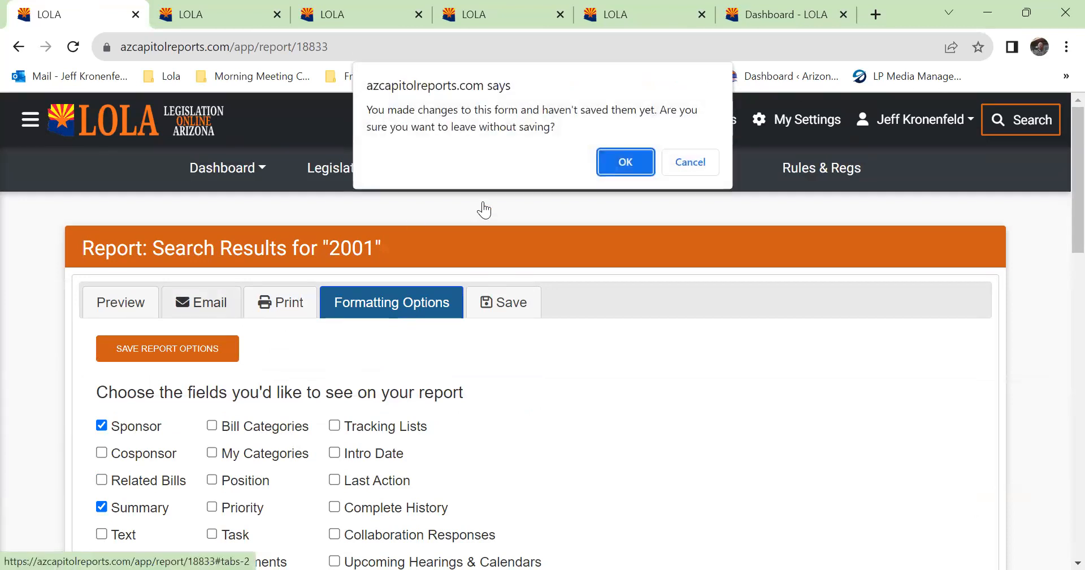
pyautogui.click(622, 166)
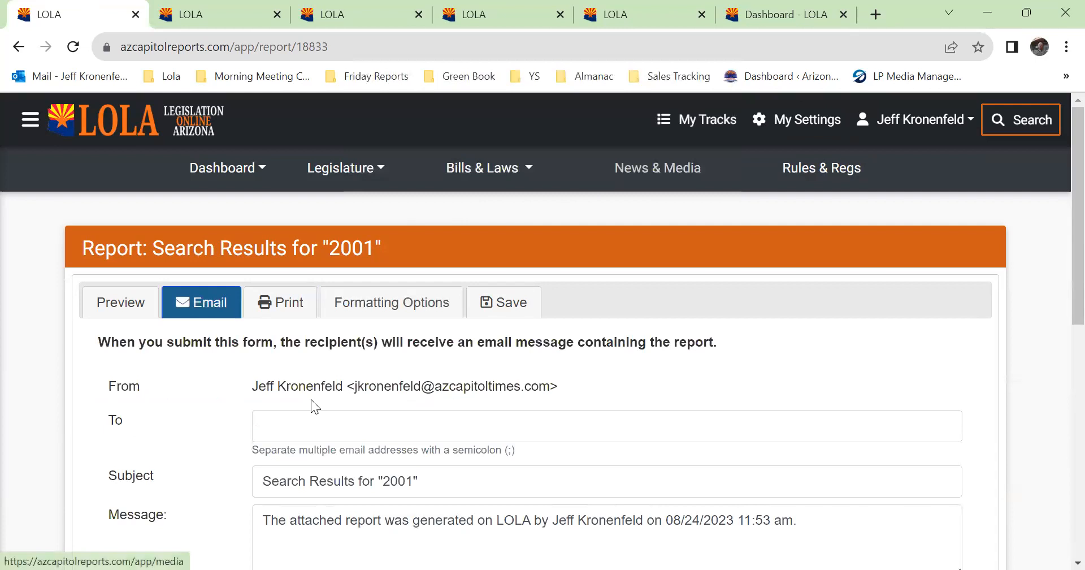
pyautogui.scroll(-1, 366, 403)
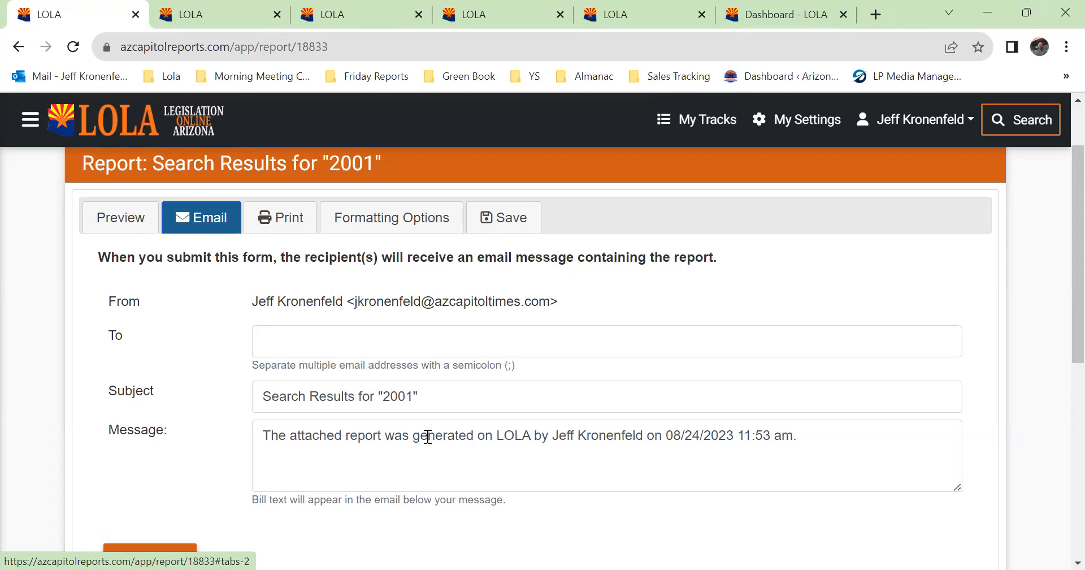
pyautogui.scroll(-2, 428, 436)
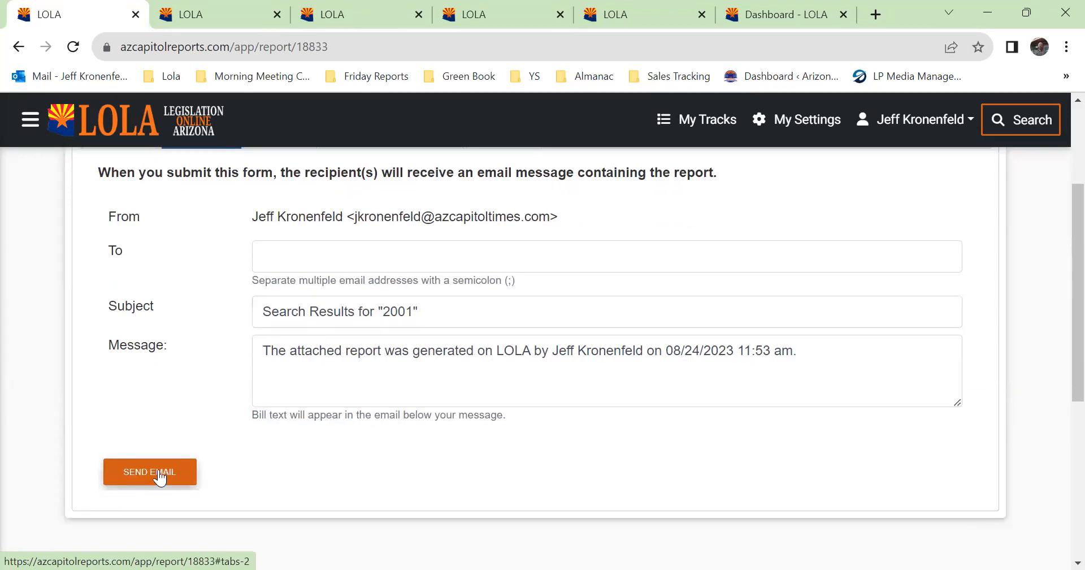